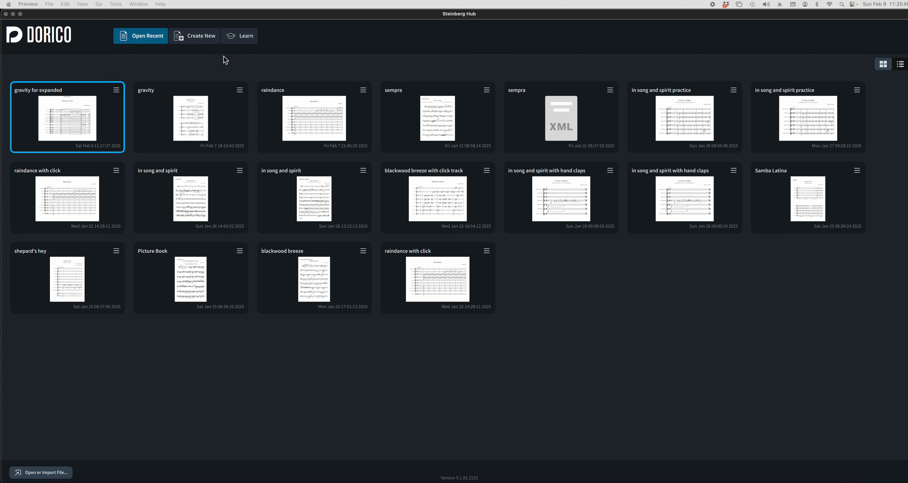
# Create a new project from the Empty template
pyautogui.click(202, 37)
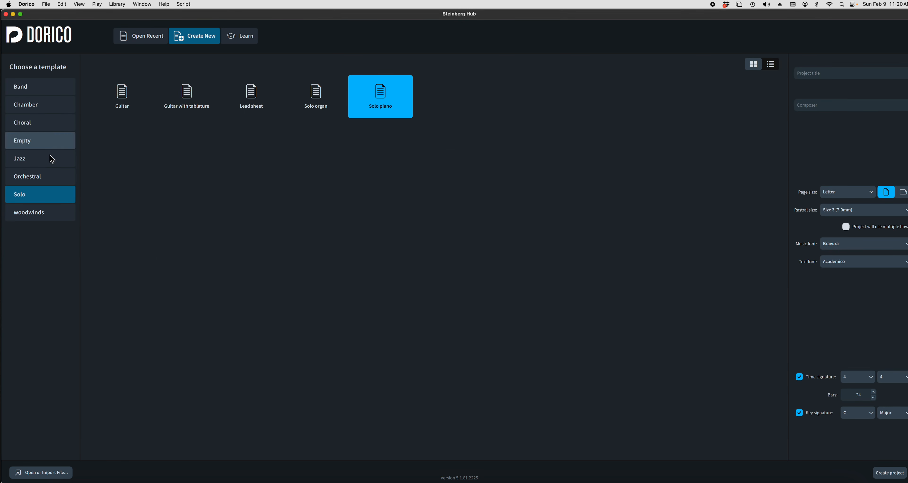
pyautogui.click(32, 143)
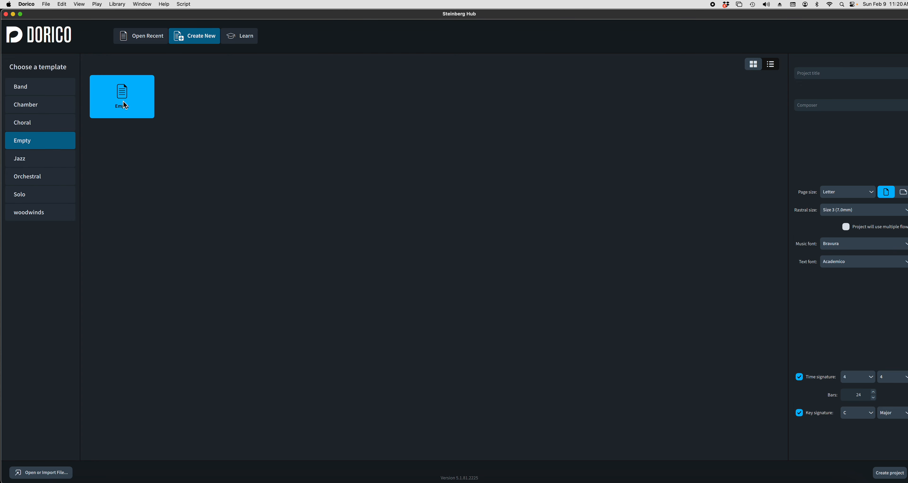
pyautogui.doubleClick(123, 98)
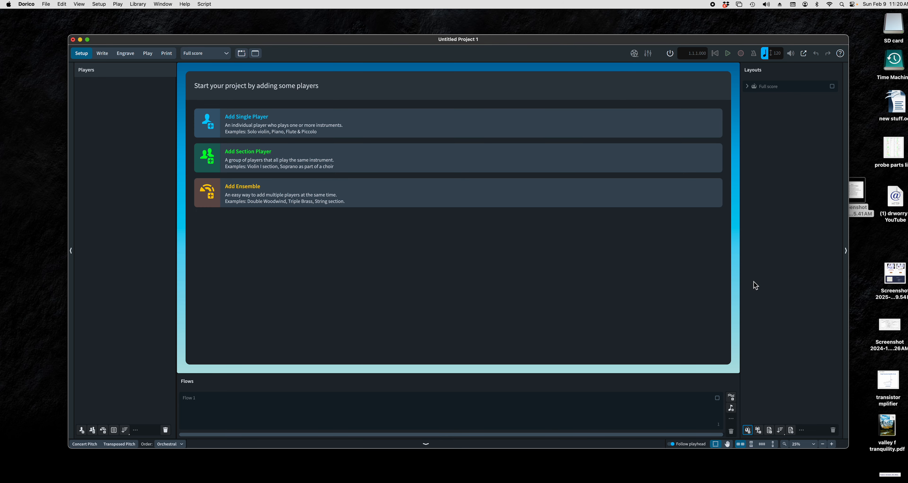
# Add a player holding a woodwind Clarinet in B Flat and duplicate that player for a second clarinet part
pyautogui.click(389, 154)
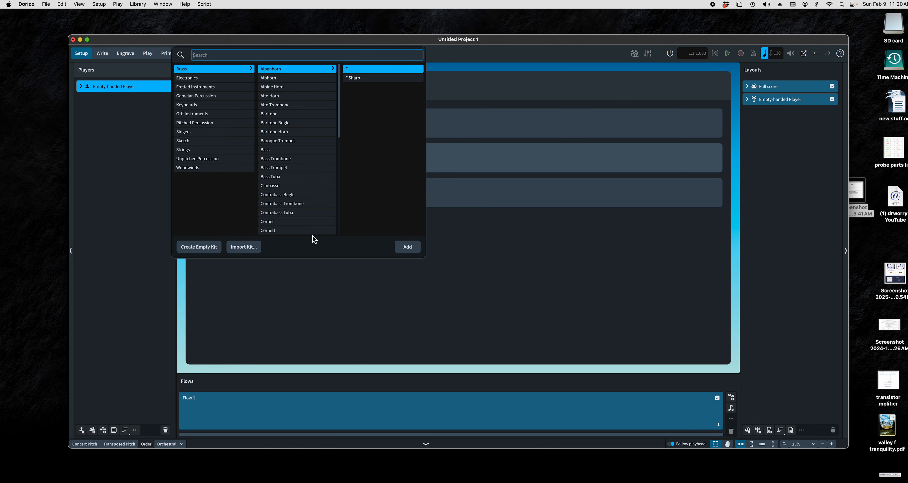
pyautogui.scroll(-3, 275, 179)
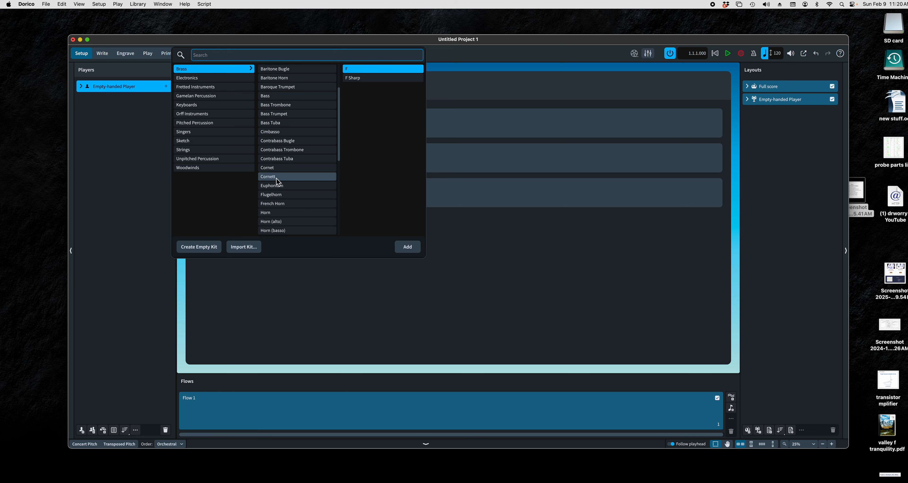
pyautogui.click(200, 168)
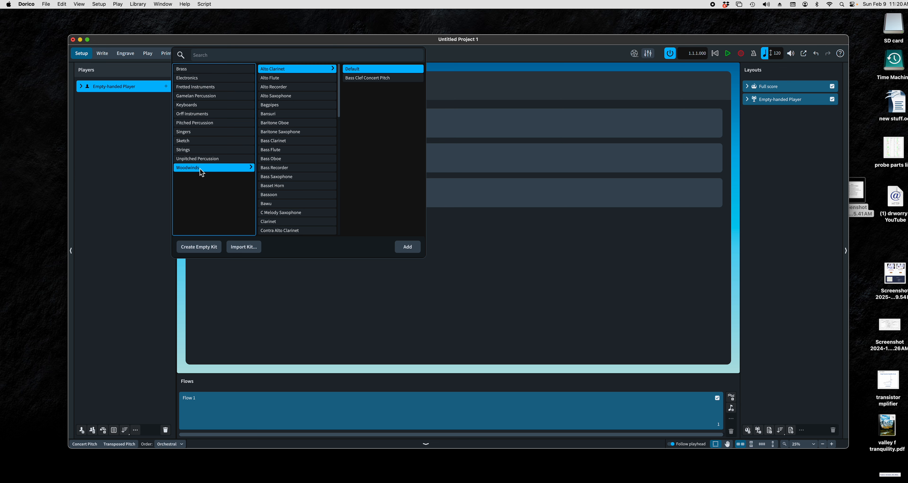
pyautogui.click(280, 221)
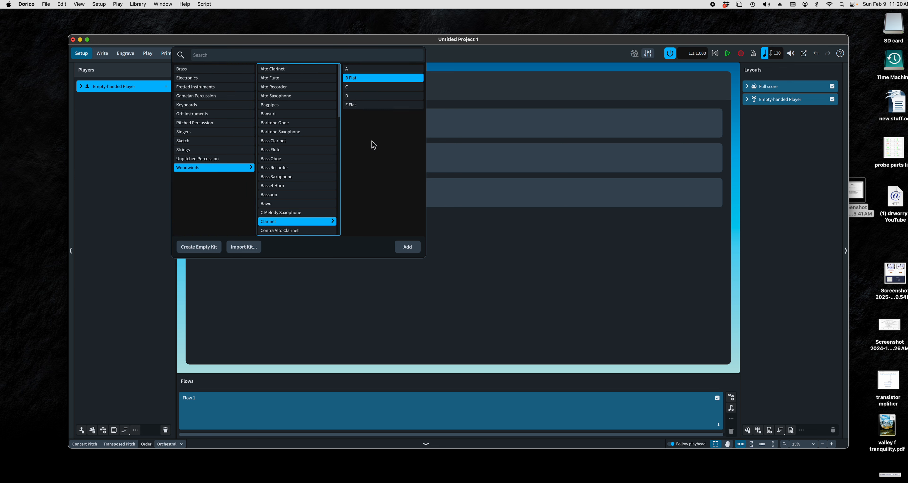
pyautogui.click(414, 249)
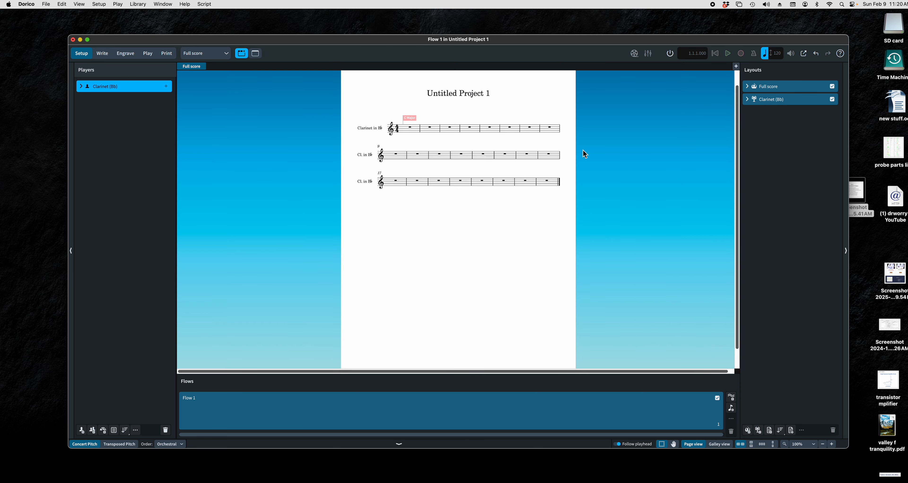
pyautogui.rightClick(102, 88)
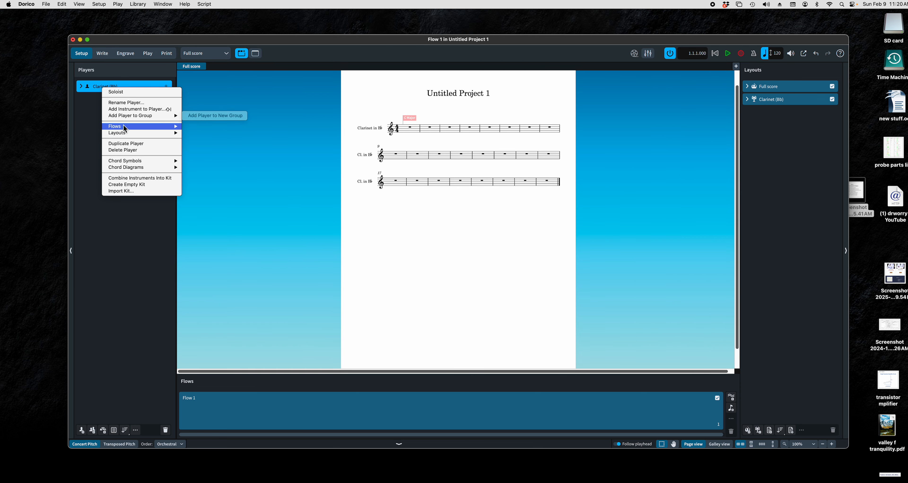
pyautogui.click(160, 143)
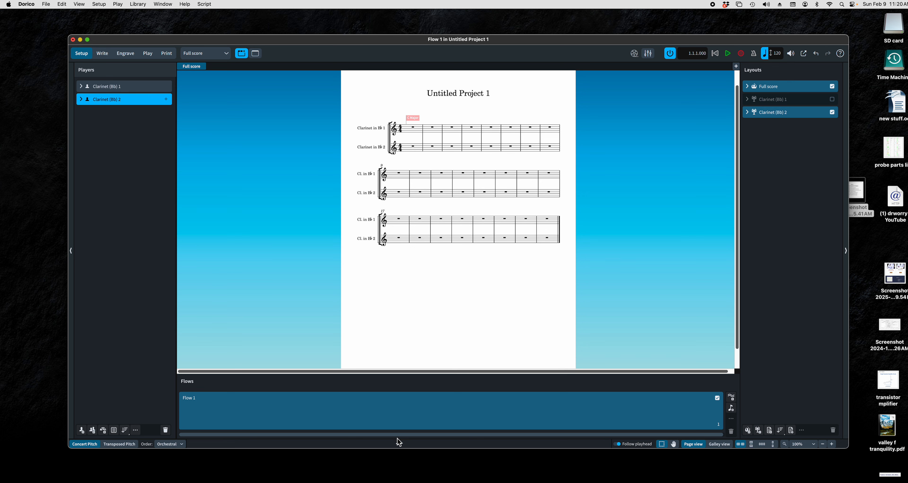
# Hide the Flows and Layouts areas, and move and resize the project window to leave desktop space beside the score
pyautogui.click(400, 445)
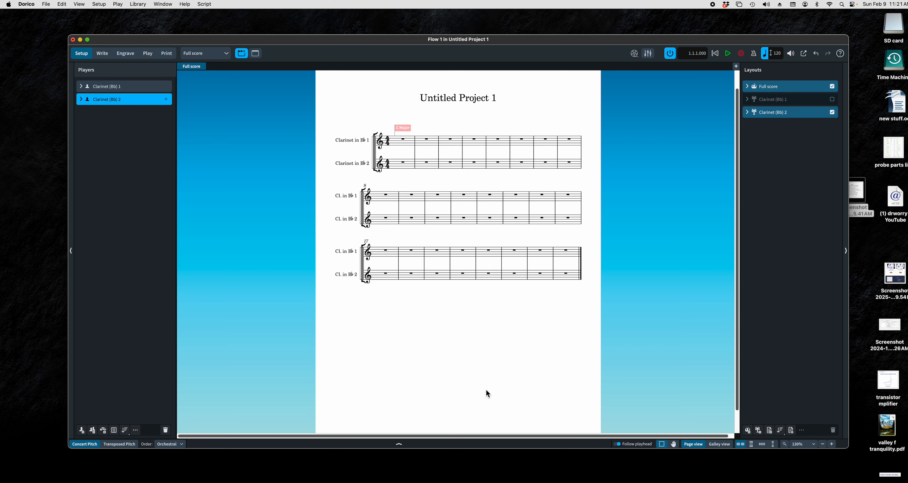
pyautogui.moveTo(364, 43); pyautogui.dragTo(430, 21)
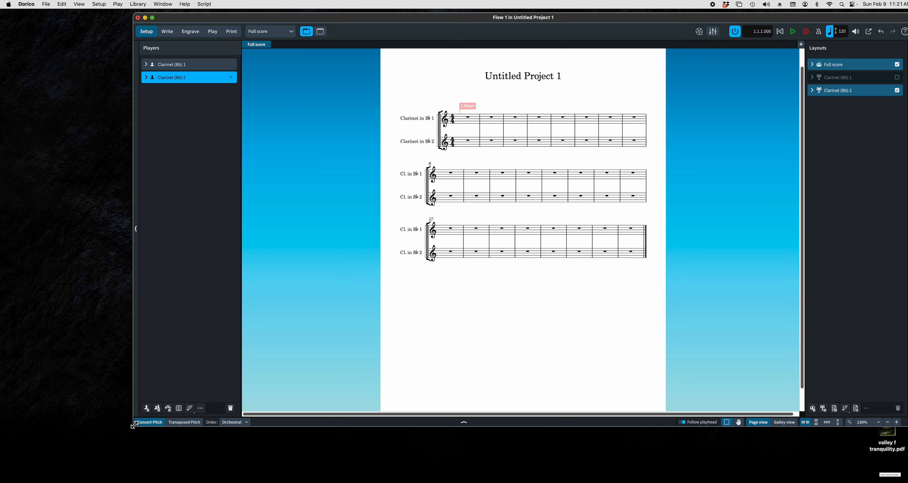
pyautogui.moveTo(134, 425); pyautogui.dragTo(263, 482)
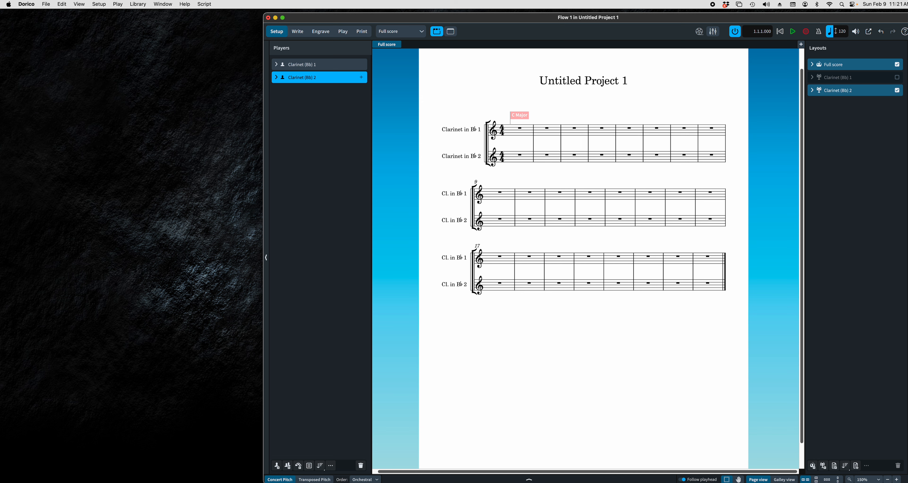
pyautogui.click(904, 257)
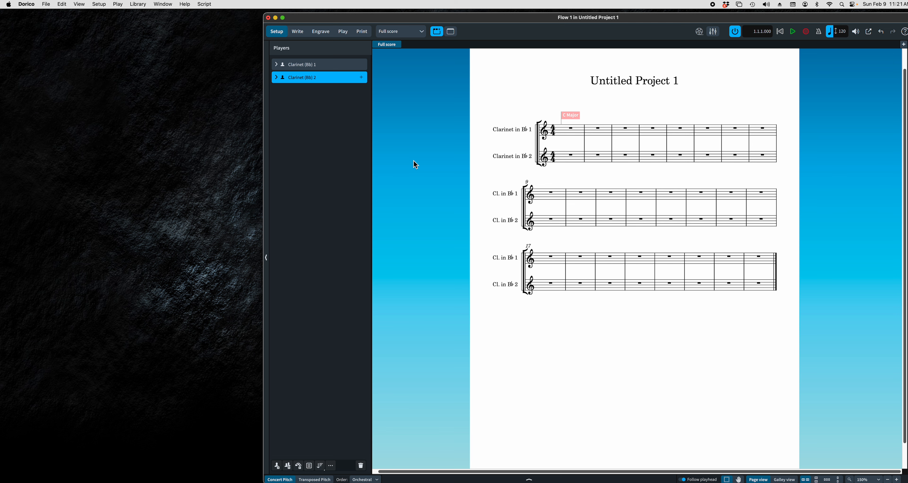
# Switch to Write mode, view the score briefly in Engrave mode, and return to Write mode
pyautogui.press('super+2')
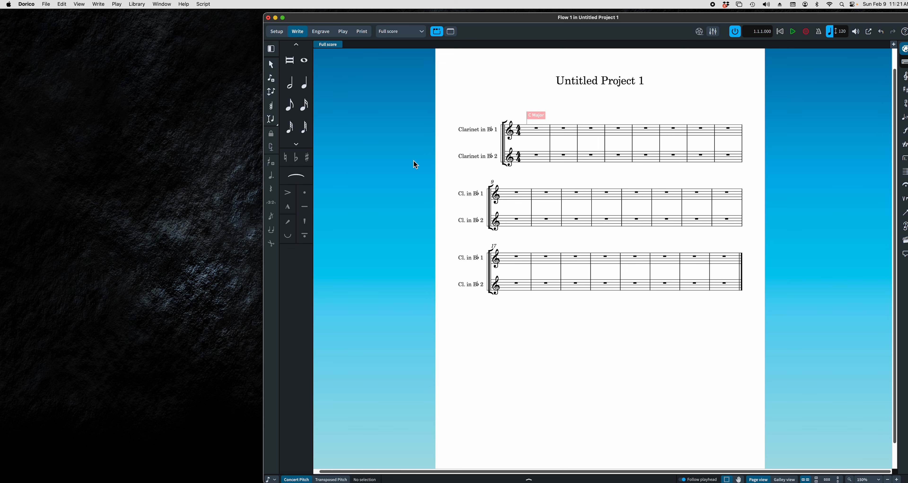
pyautogui.press('super+3')
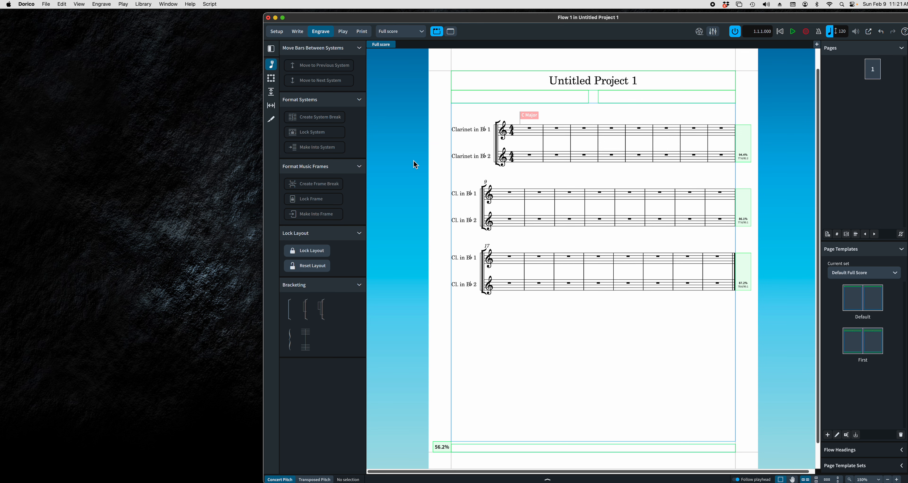
pyautogui.press('super+2')
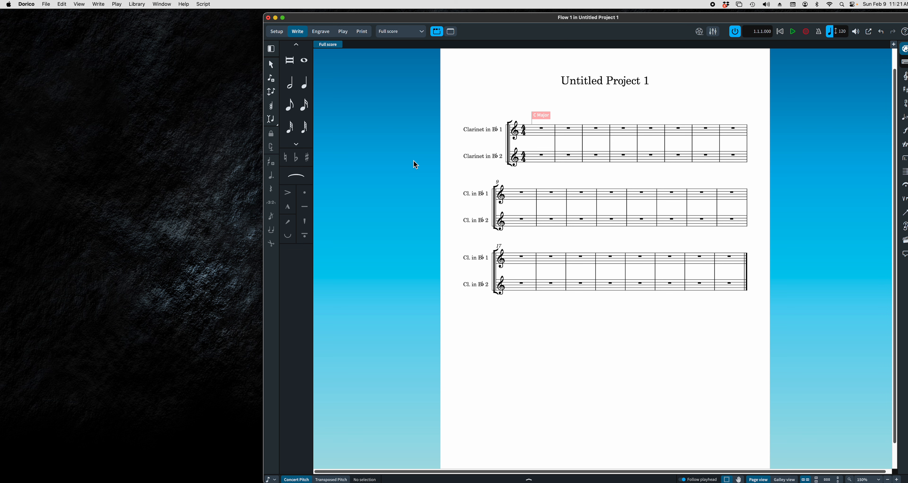
# Enter quarter notes C D E F and G F E D in bars 1 and 2 of the first clarinet staff
pyautogui.hotkey('shift', 'n')
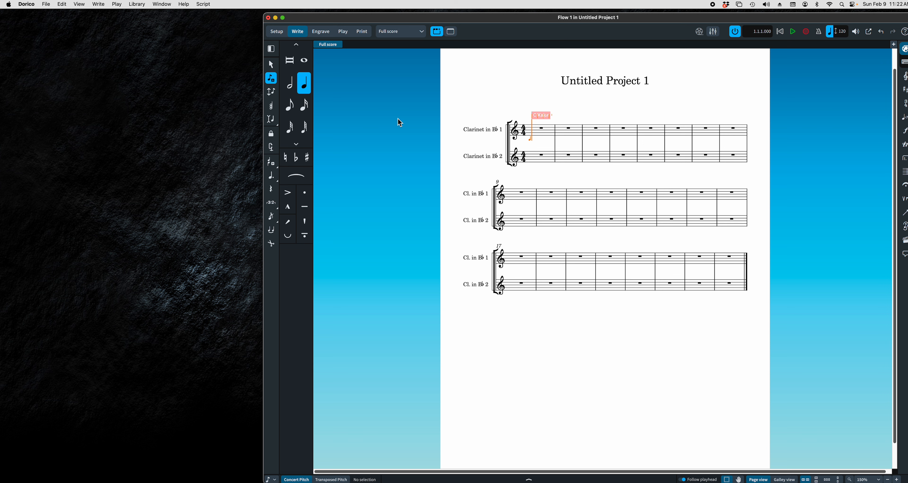
pyautogui.press('c')
pyautogui.press('d')
pyautogui.press('e')
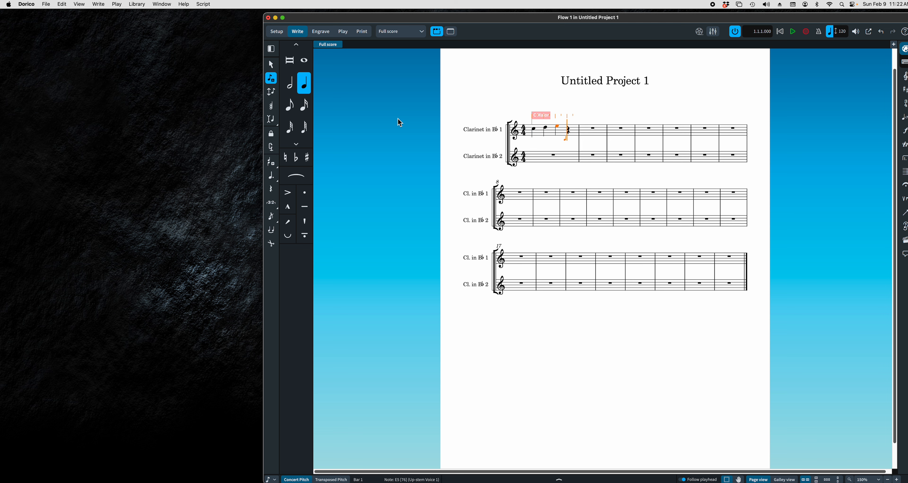
pyautogui.press('f')
pyautogui.press('g')
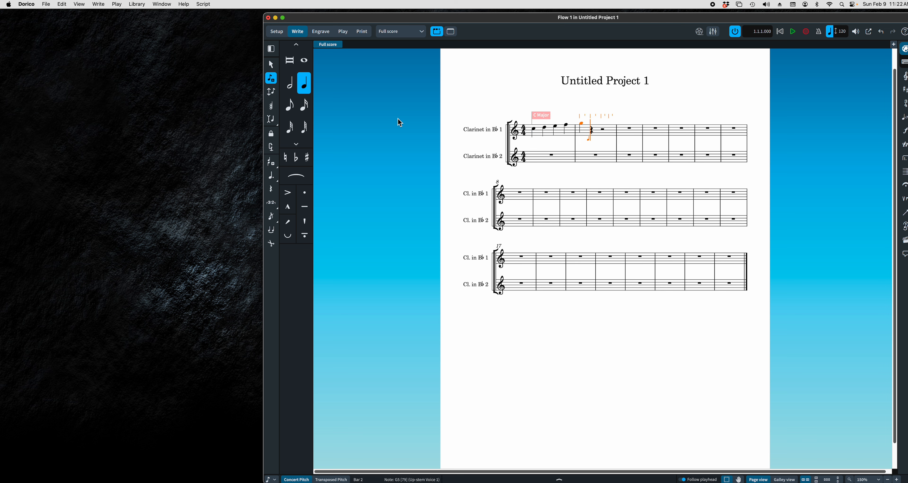
pyautogui.press('f')
pyautogui.press('e')
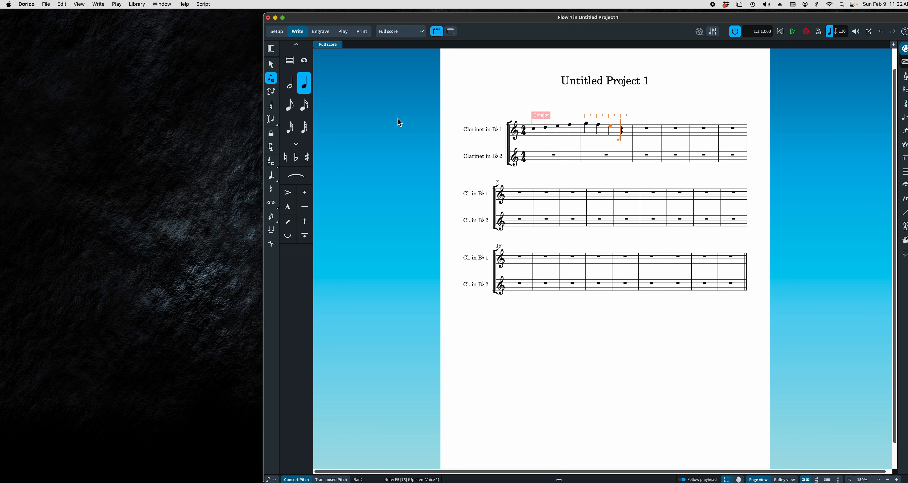
pyautogui.press('d')
# Enter quarter notes C B A G and G A B C in bars 3 and 4 of the first clarinet, and end note input
pyautogui.press('c')
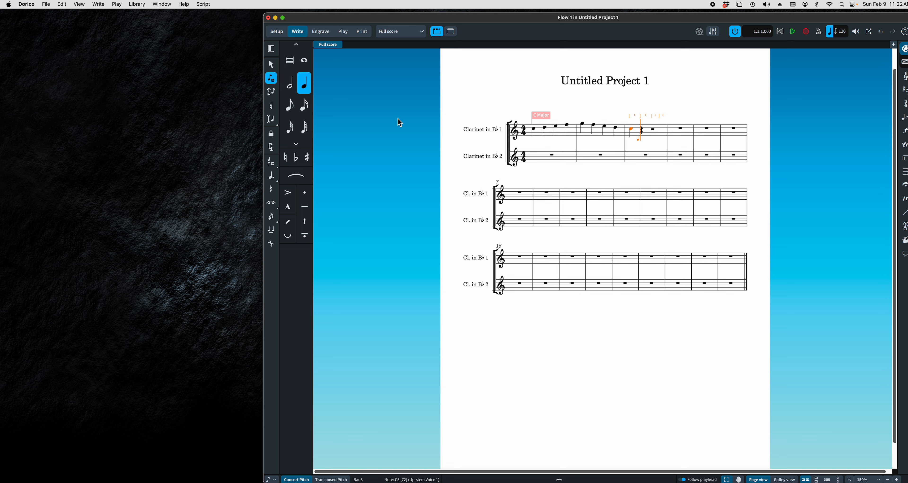
pyautogui.press('b')
pyautogui.press('a')
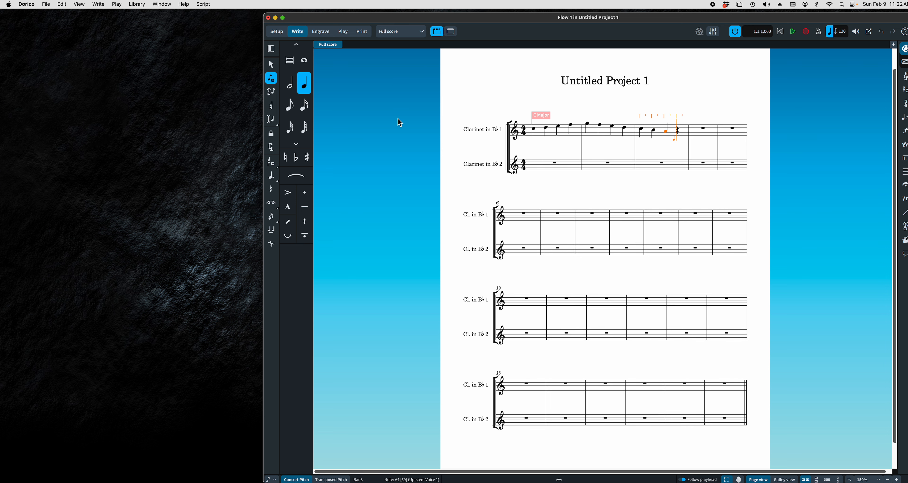
pyautogui.press('g')
pyautogui.press('g')
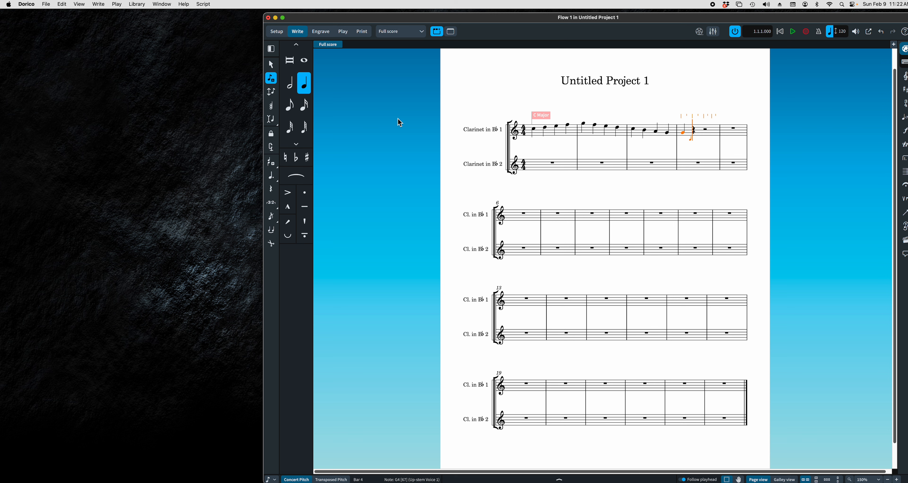
pyautogui.press('a')
pyautogui.press('b')
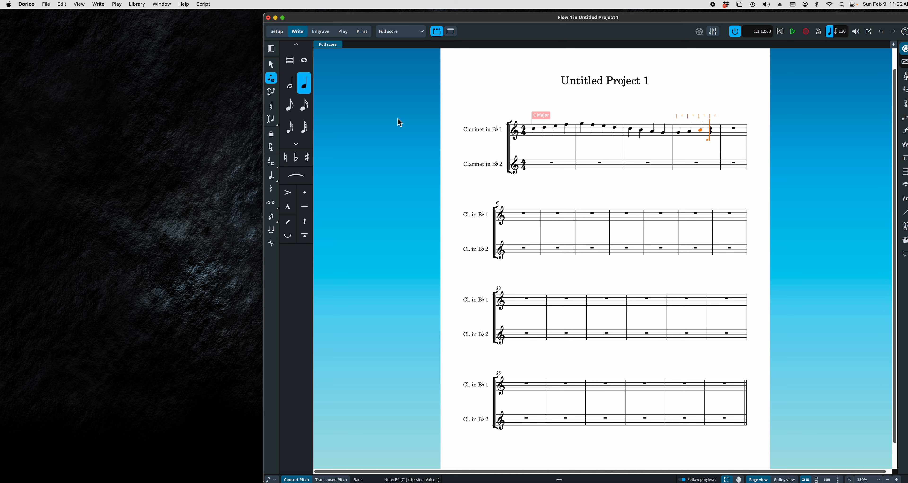
pyautogui.press('c')
pyautogui.press('Escape')
# Place the key commands reference window beside the score, make it taller, and shift the score window slightly
pyautogui.moveTo(1, 131); pyautogui.dragTo(112, 19)
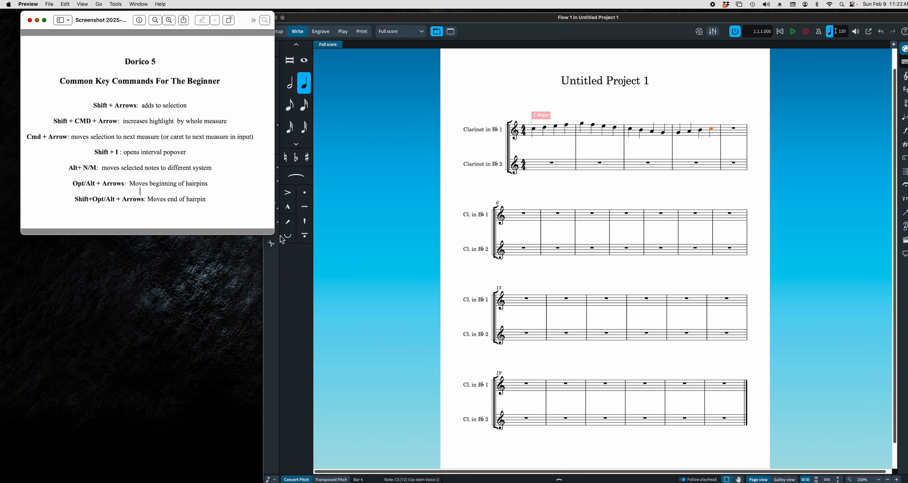
pyautogui.moveTo(274, 234); pyautogui.dragTo(249, 335)
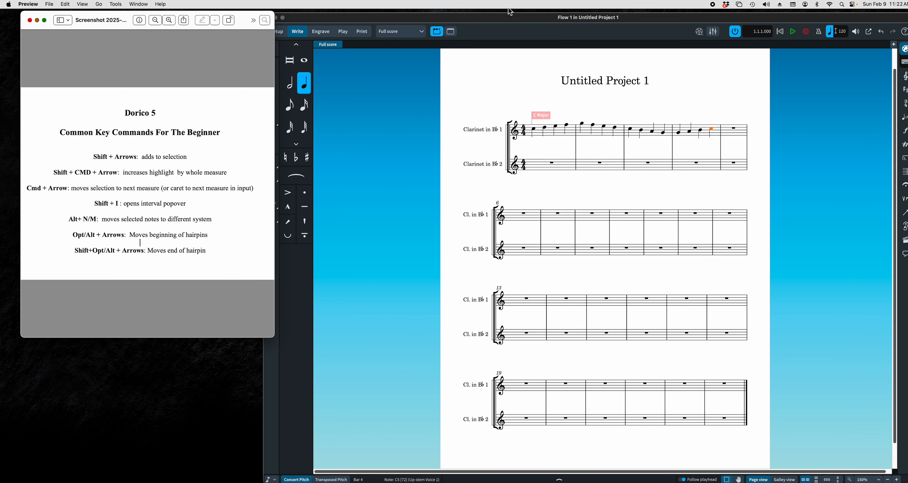
pyautogui.moveTo(398, 19)
pyautogui.mouseDown()
pyautogui.moveTo(390, 13)
pyautogui.moveTo(405, 12)
pyautogui.mouseUp()
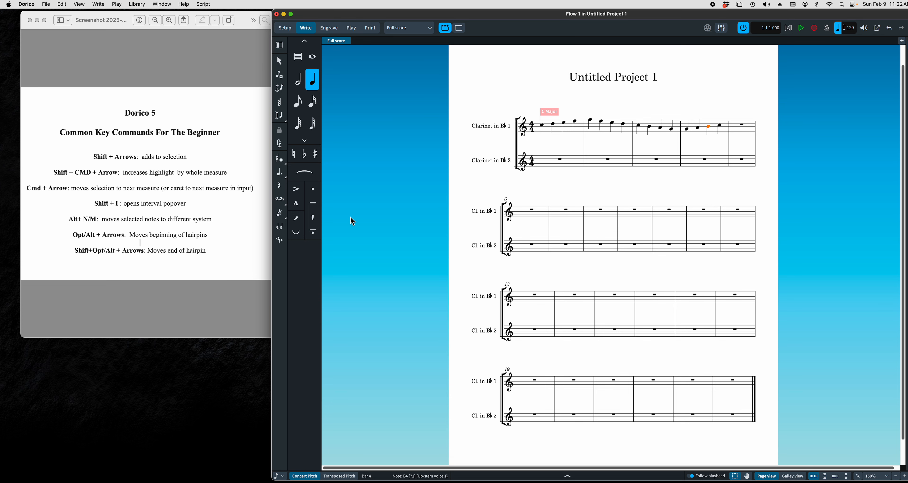
# Step the selection back through the first clarinet's notes, extend it by one note and by a measure, and clear it
pyautogui.press('Left')
pyautogui.press('Left')
pyautogui.press('Left')
pyautogui.press('Left')
pyautogui.press('Left')
pyautogui.press('Left')
pyautogui.press('Left')
pyautogui.press('Left')
pyautogui.press('Left')
pyautogui.press('Left')
pyautogui.press('Left')
pyautogui.hotkey('shift', 'Right')
pyautogui.press('shift+super+Right')
pyautogui.click(560, 147)
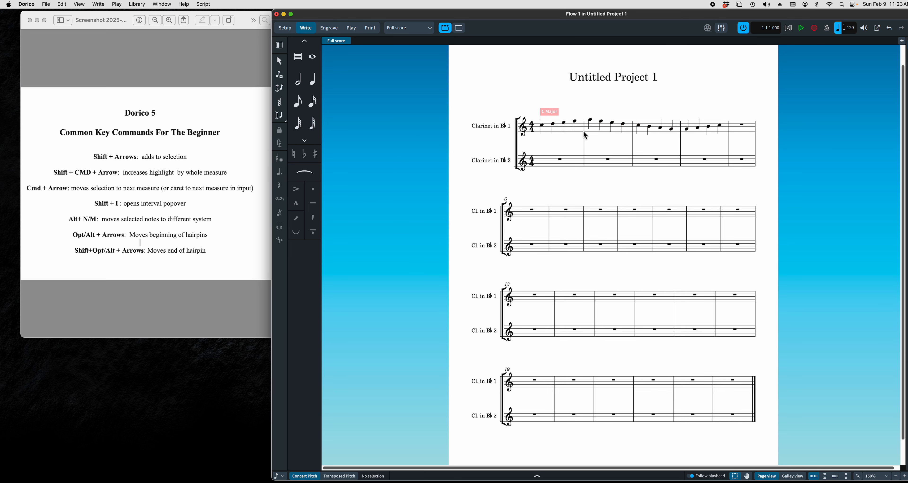
# Select all first clarinet notes in bars 1 to 4 and add notes a third below them using the interval entry -3
pyautogui.click(543, 126)
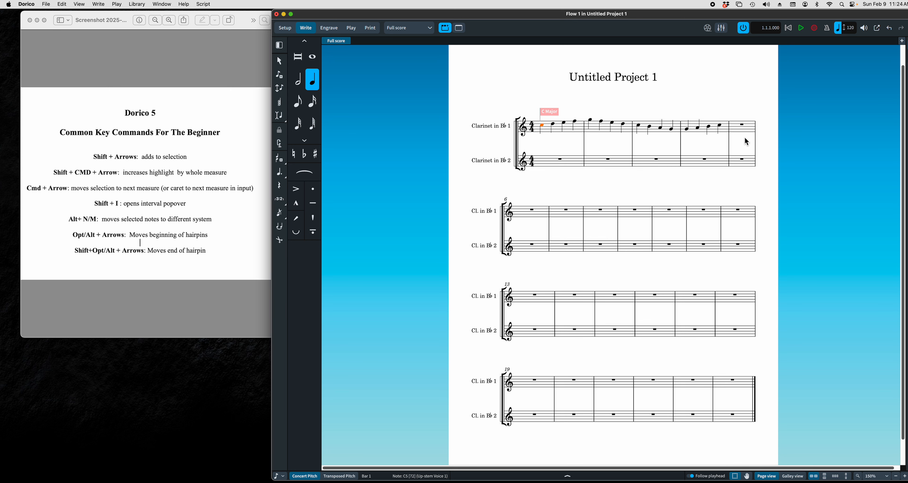
pyautogui.hotkey('shift', 'Right')
pyautogui.hotkey('shift', 'Right')
pyautogui.hotkey('shift', 'Right')
pyautogui.press('shift+super+Right')
pyautogui.hotkey('shift', 'i')
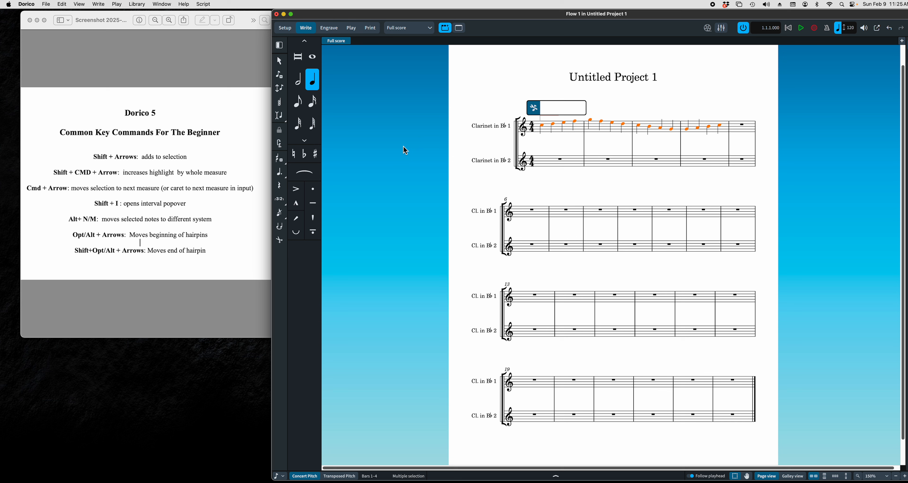
pyautogui.write('-3')
pyautogui.press('Return')
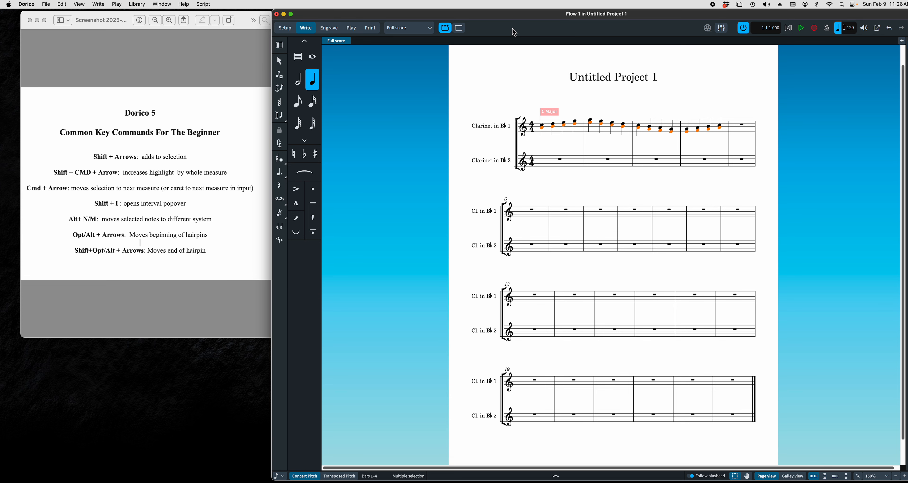
# Move the added lower notes to the second clarinet staff, trying the move back to the first clarinet once in between
pyautogui.hotkey('alt', 'shift', 'Down')
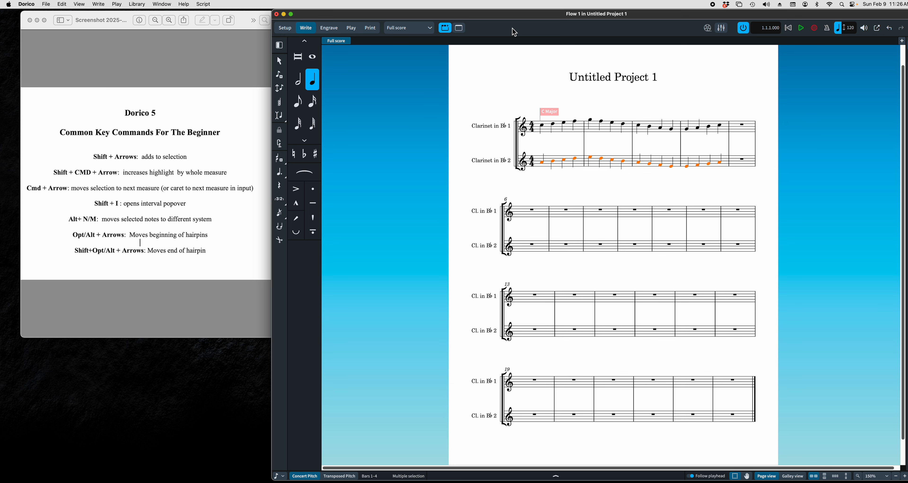
pyautogui.hotkey('alt', 'n')
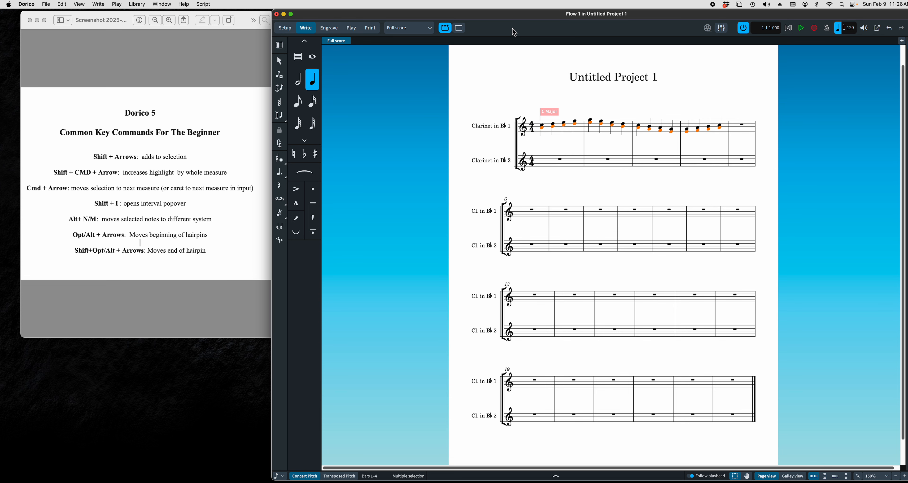
pyautogui.hotkey('alt', 'm')
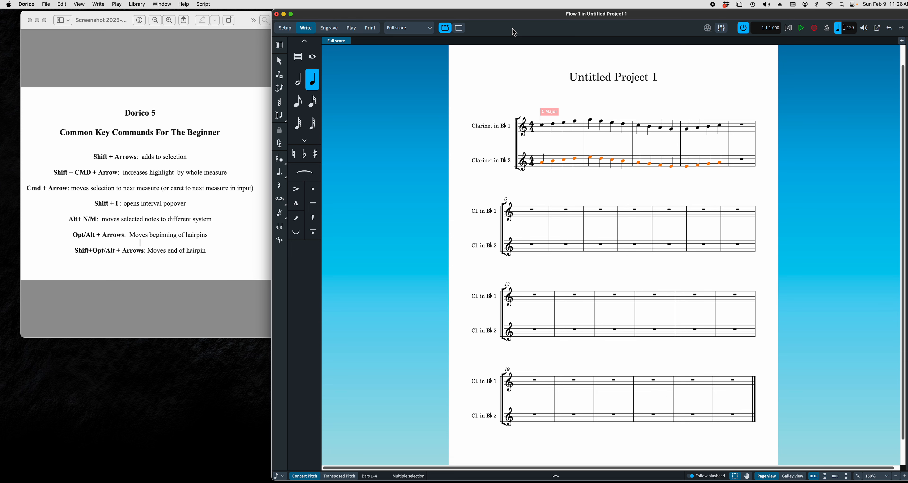
# Add a diminuendo hairpin under the bar 2 notes of both clarinets and clear the selection
pyautogui.click(546, 192)
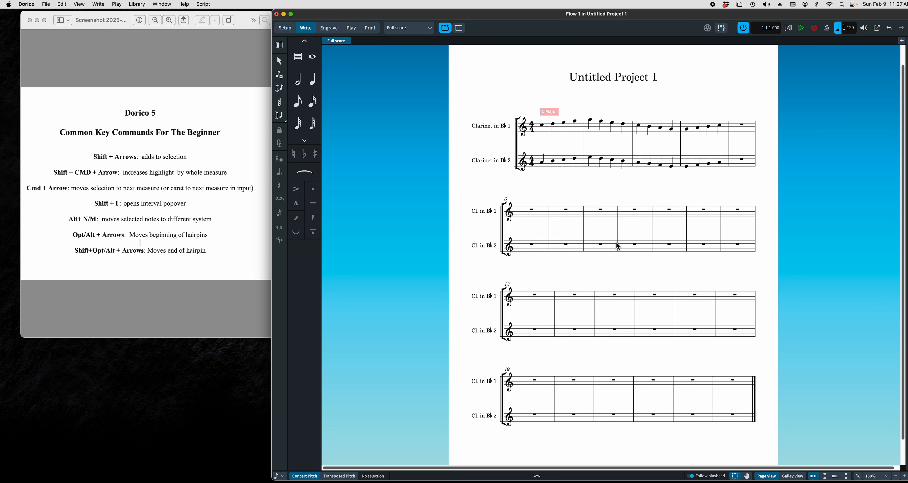
pyautogui.moveTo(585, 102); pyautogui.dragTo(634, 178)
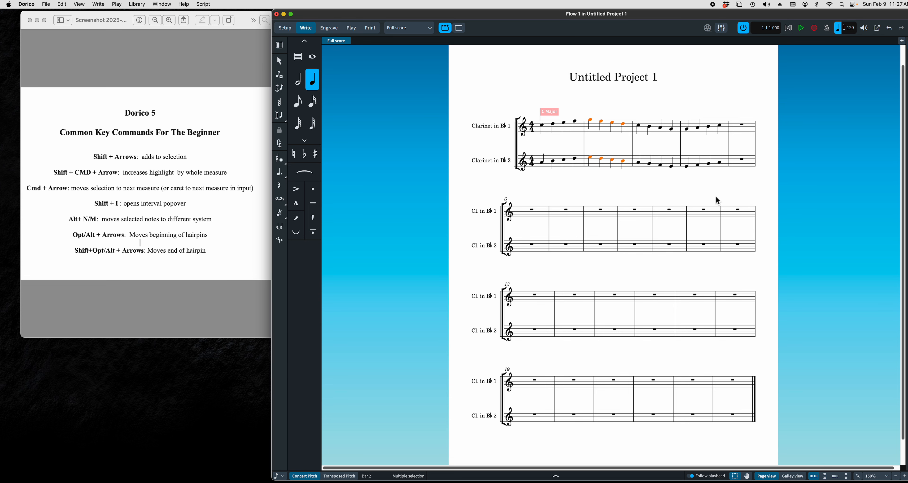
pyautogui.hotkey('shift', ',')
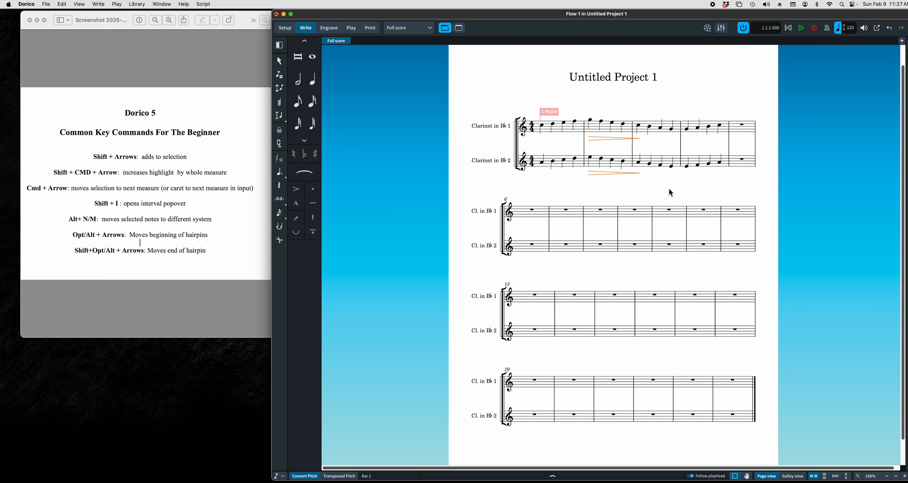
pyautogui.press('Escape')
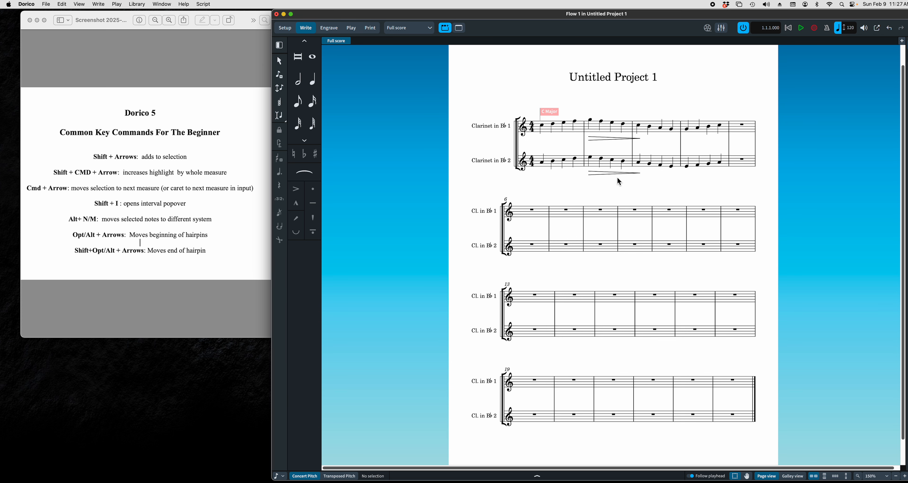
# Move the linked hairpins earlier so they start on beat 3 of bar 1
pyautogui.click(604, 173)
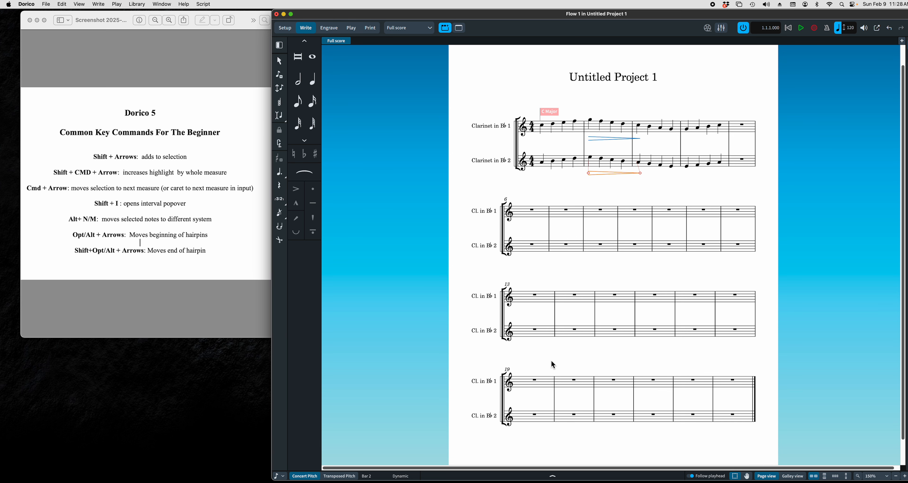
pyautogui.hotkey('alt', 'Left')
pyautogui.hotkey('alt', 'Left')
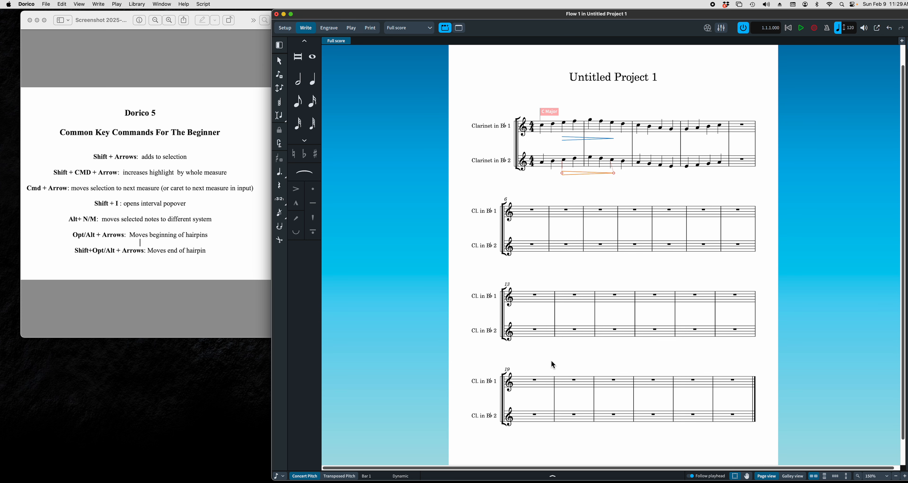
# Pull the end of the linked hairpins back, and extend it to the fourth beat of bar 2
pyautogui.hotkey('shift', 'alt', 'Left')
pyautogui.hotkey('shift', 'alt', 'Left')
pyautogui.hotkey('shift', 'alt', 'Left')
pyautogui.hotkey('shift', 'alt', 'Left')
pyautogui.hotkey('shift', 'alt', 'Left')
pyautogui.hotkey('shift', 'alt', 'Right')
pyautogui.hotkey('shift', 'alt', 'Right')
pyautogui.hotkey('shift', 'alt', 'Right')
pyautogui.hotkey('shift', 'alt', 'Right')
pyautogui.hotkey('shift', 'alt', 'Right')
pyautogui.hotkey('shift', 'alt', 'Right')
pyautogui.hotkey('shift', 'alt', 'Right')
# Slur the last two notes of bar 3 in the first clarinet and stretch the slur over all four notes
pyautogui.moveTo(657, 106); pyautogui.dragTo(677, 137)
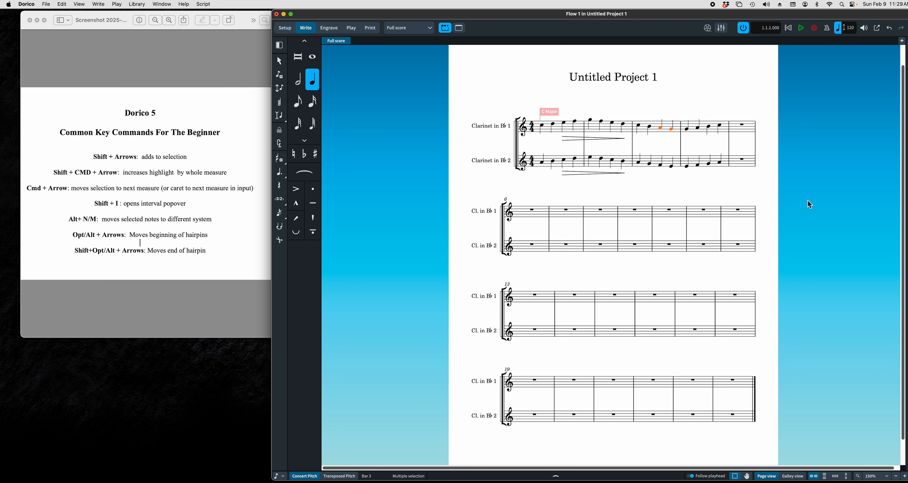
pyautogui.press('s')
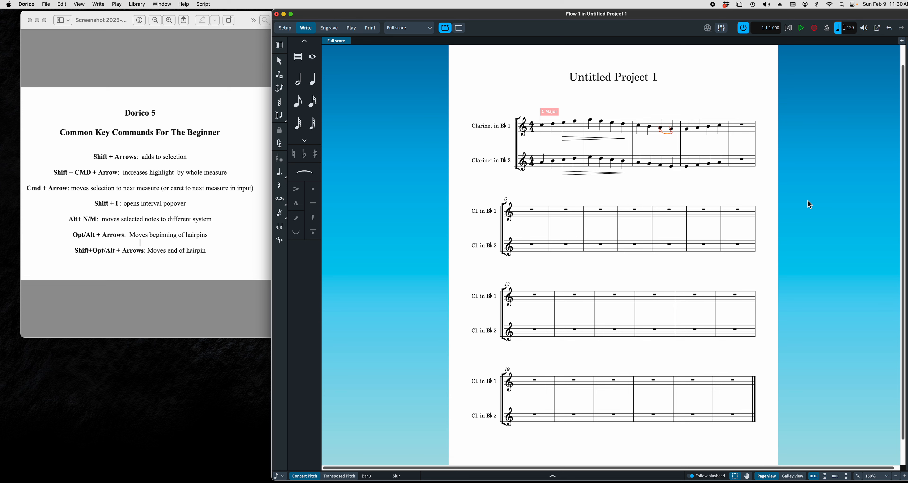
pyautogui.hotkey('alt', 'Left')
pyautogui.hotkey('alt', 'Right')
pyautogui.hotkey('alt', 'Left')
pyautogui.hotkey('alt', 'Left')
pyautogui.hotkey('shift', 'alt', 'Right')
# Add the dynamics p<f to the four second clarinet notes in bar 4
pyautogui.click(686, 150)
pyautogui.moveTo(684, 144); pyautogui.dragTo(728, 181)
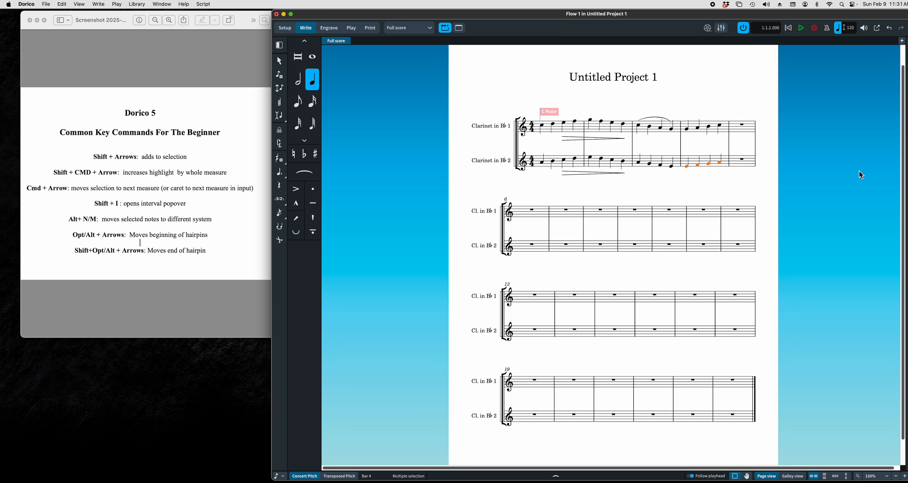
pyautogui.hotkey('shift', 'd')
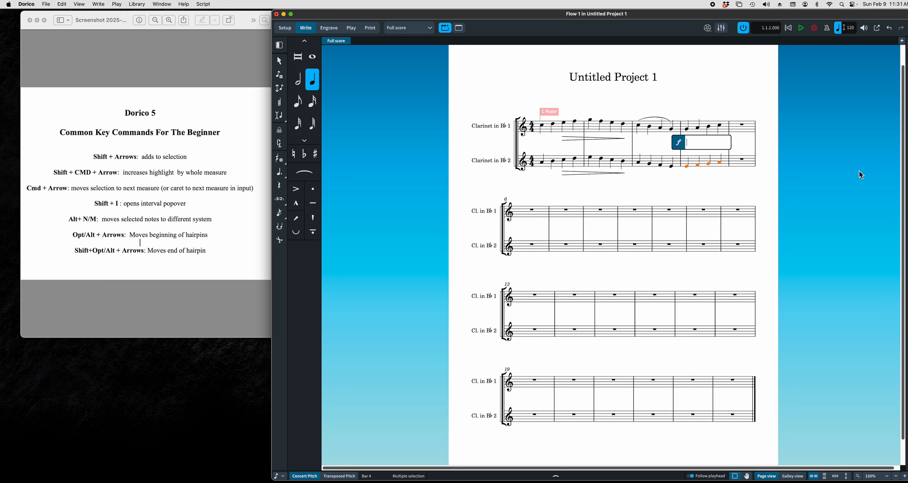
pyautogui.write('p<f')
pyautogui.press('Return')
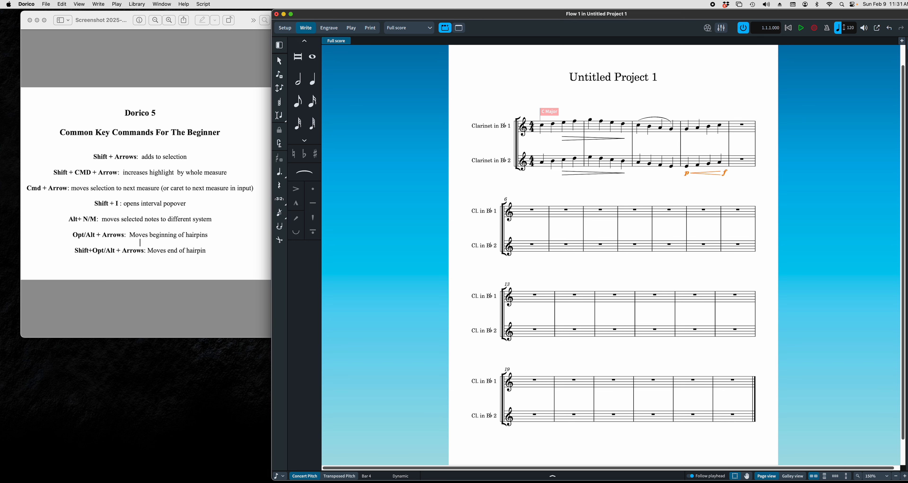
pyautogui.press('super+shift+5')
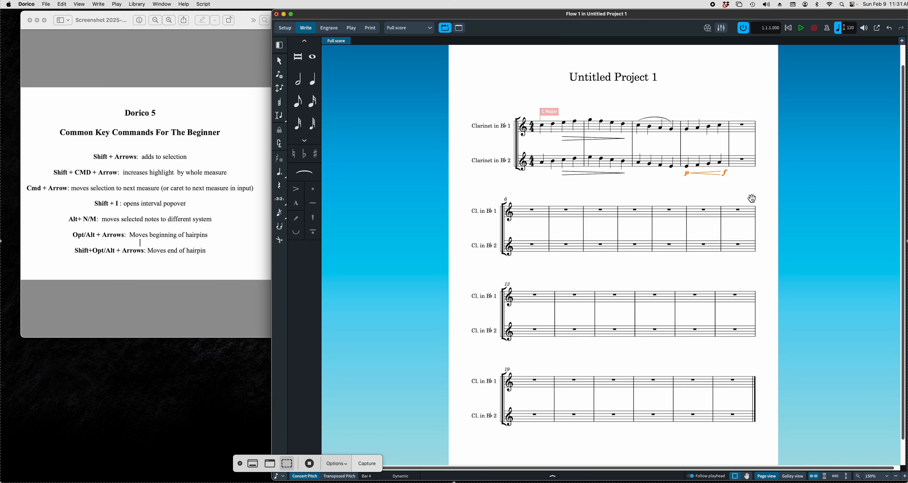